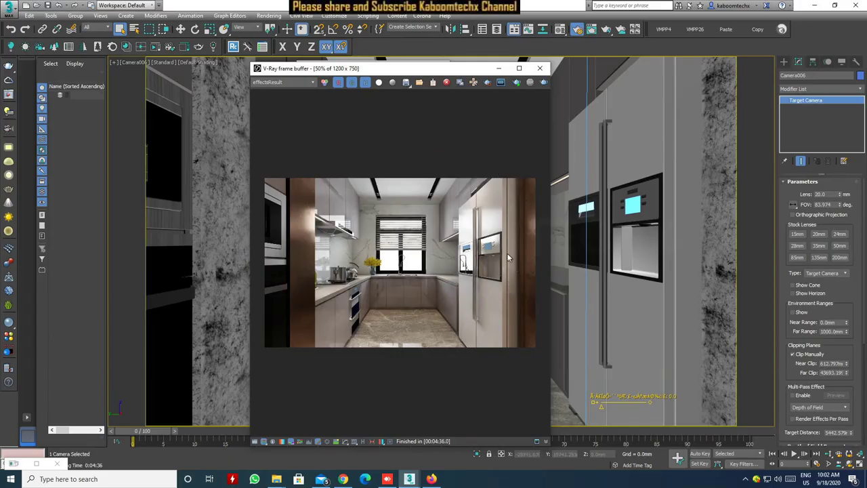
# Select Camera006 from the viewport label menu and zoom into the render to inspect detail
pyautogui.click(135, 62)
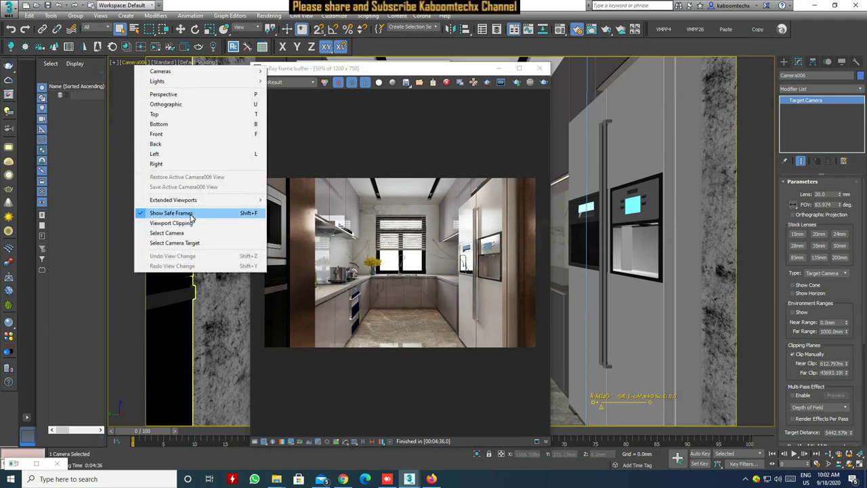
pyautogui.click(170, 232)
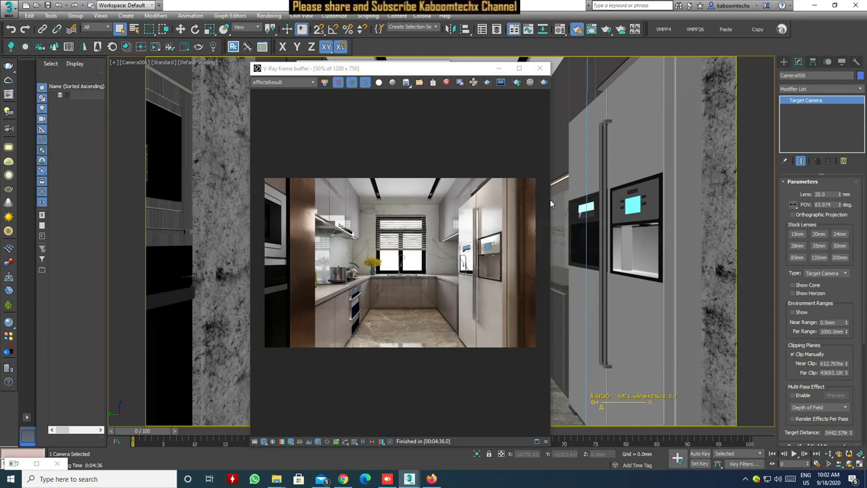
pyautogui.doubleClick(436, 267)
pyautogui.scroll(-1, 436, 271)
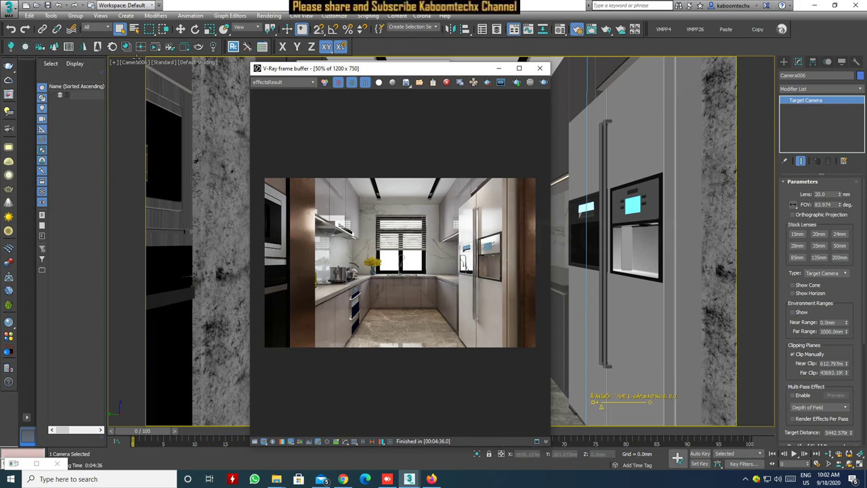
# Close the V-Ray frame buffer window, leaving Render Setup on screen
pyautogui.click(138, 67)
pyautogui.click(136, 62)
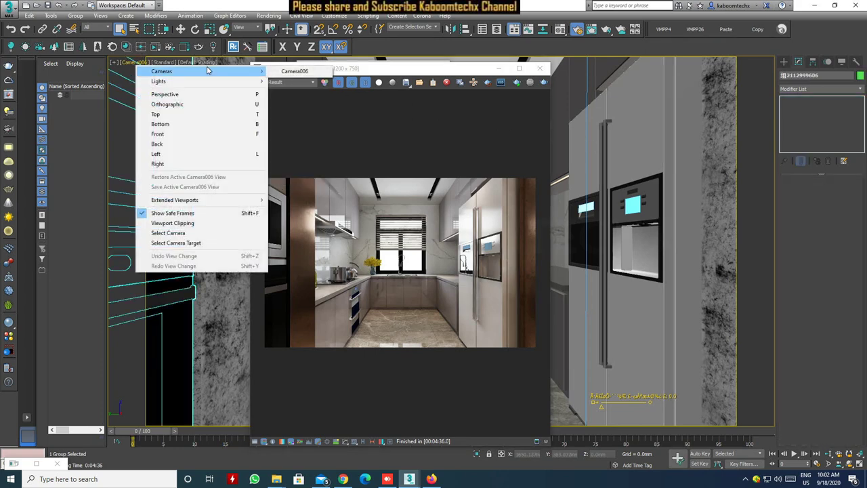
pyautogui.click(540, 68)
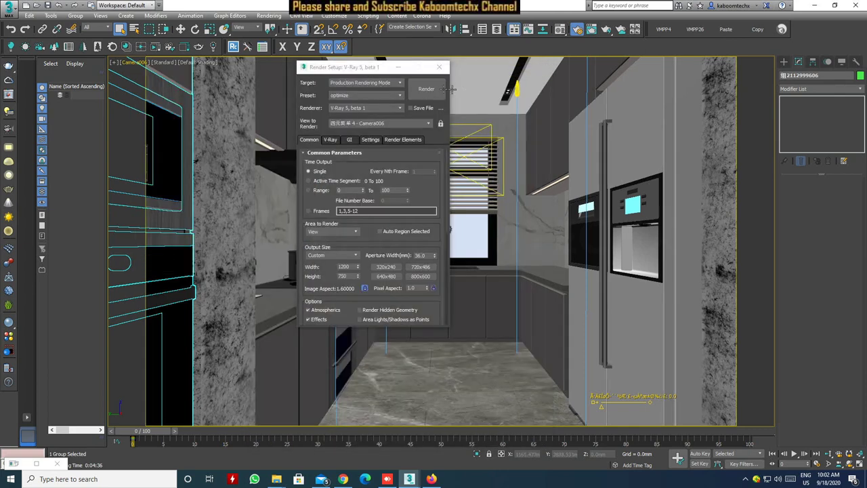
# Close Render Setup and create VRayCam001, a V-Ray Physical Camera from the current view
pyautogui.click(454, 242)
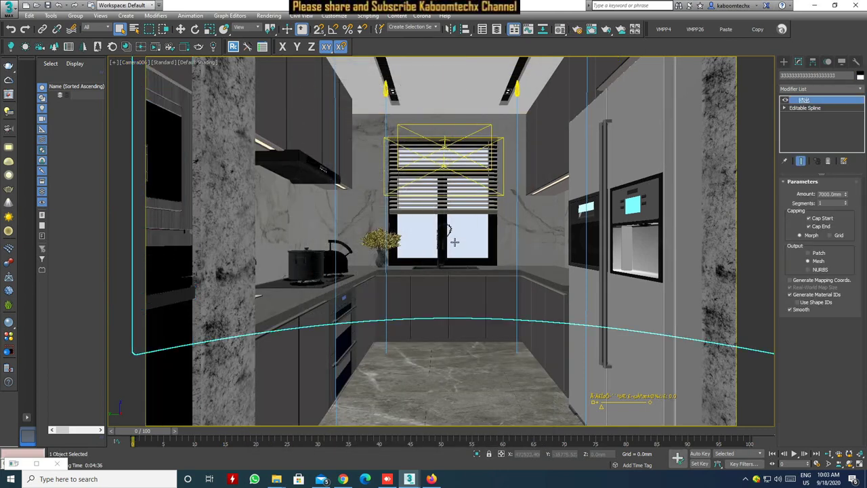
pyautogui.click(784, 62)
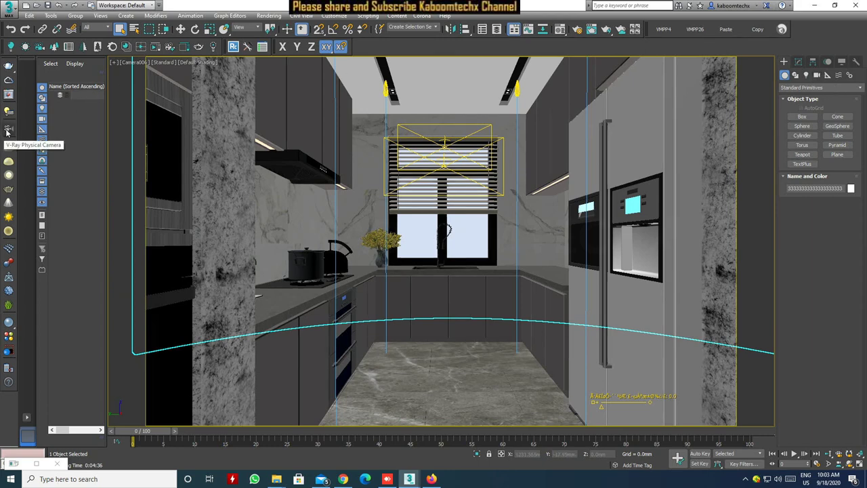
pyautogui.click(8, 132)
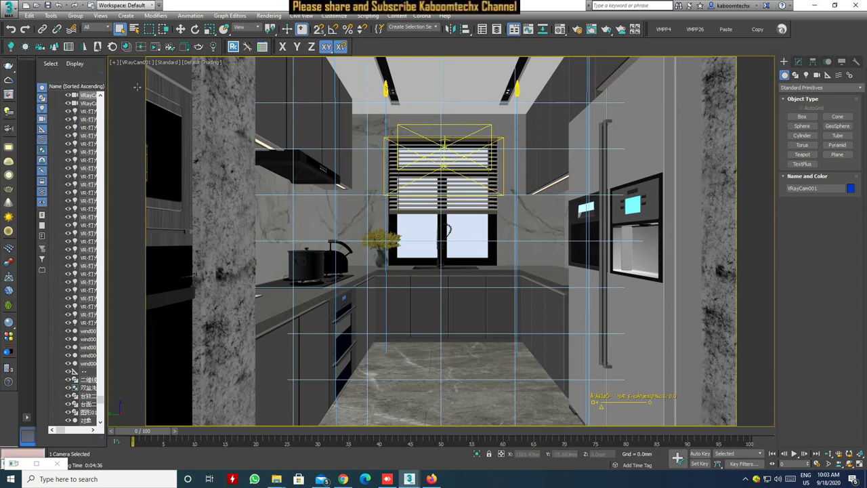
# Look through VRayCam001, then use Show last VFB in the V-Ray Frame buffer rollout
pyautogui.click(120, 63)
pyautogui.moveTo(161, 71)
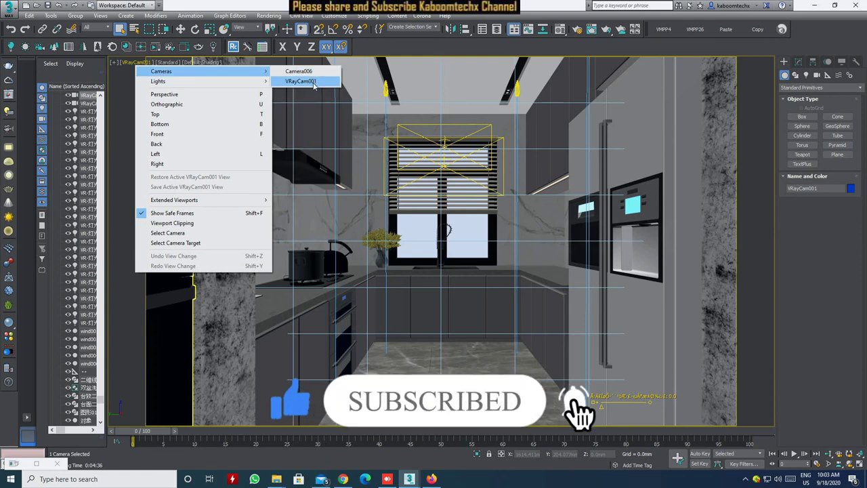
pyautogui.click(313, 84)
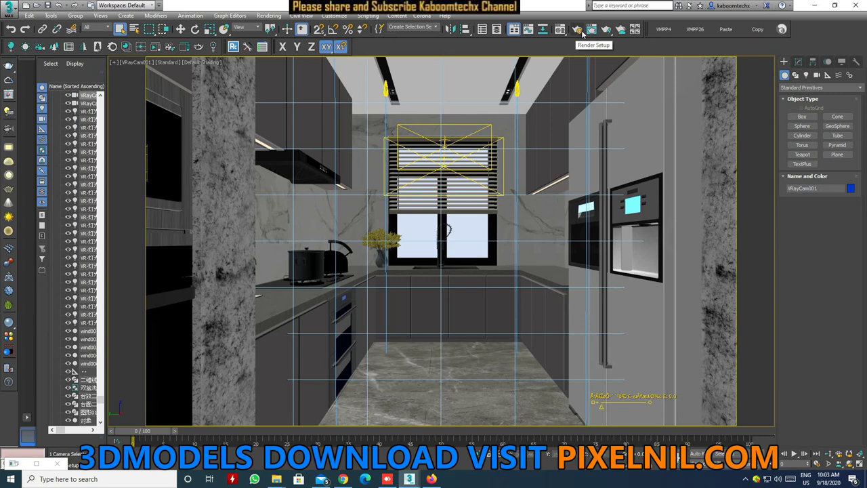
pyautogui.click(576, 31)
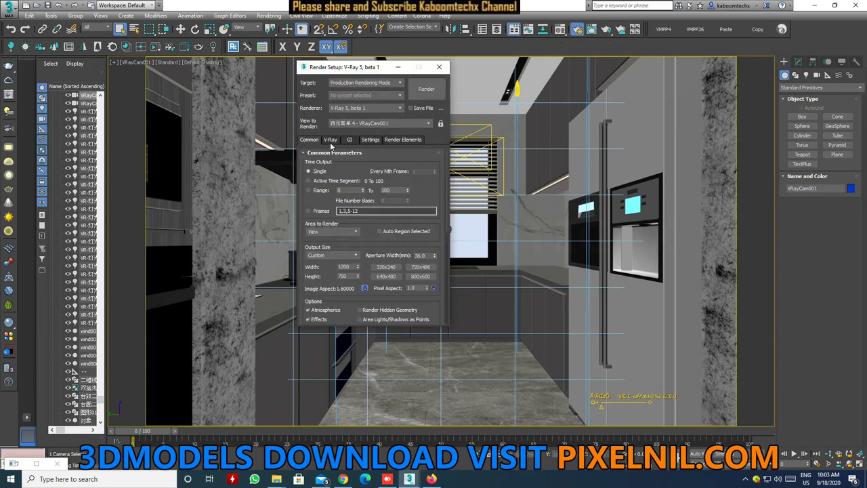
pyautogui.click(331, 141)
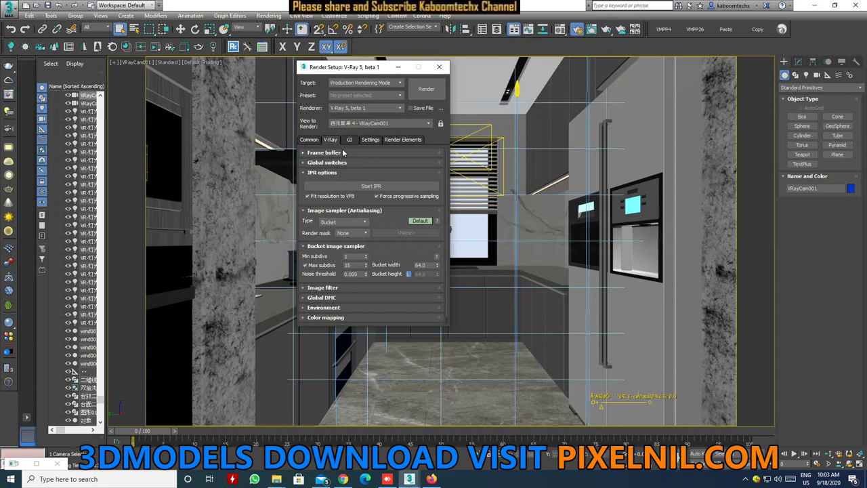
pyautogui.click(338, 152)
pyautogui.click(403, 166)
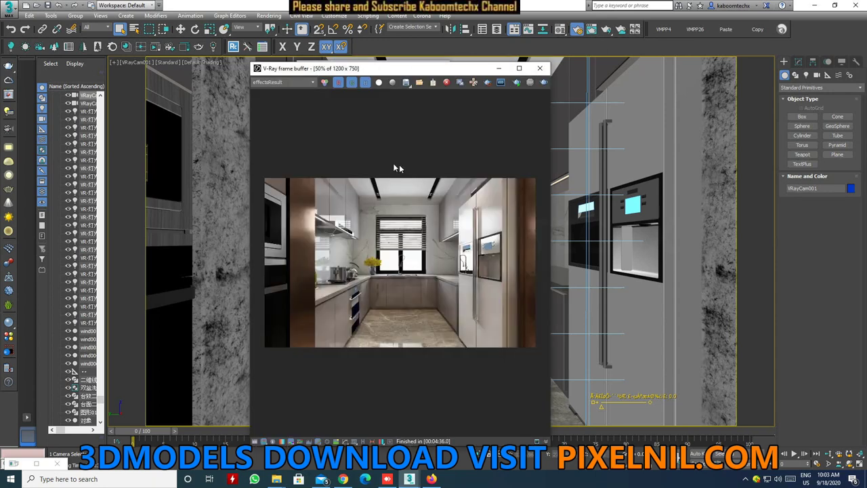
pyautogui.click(365, 441)
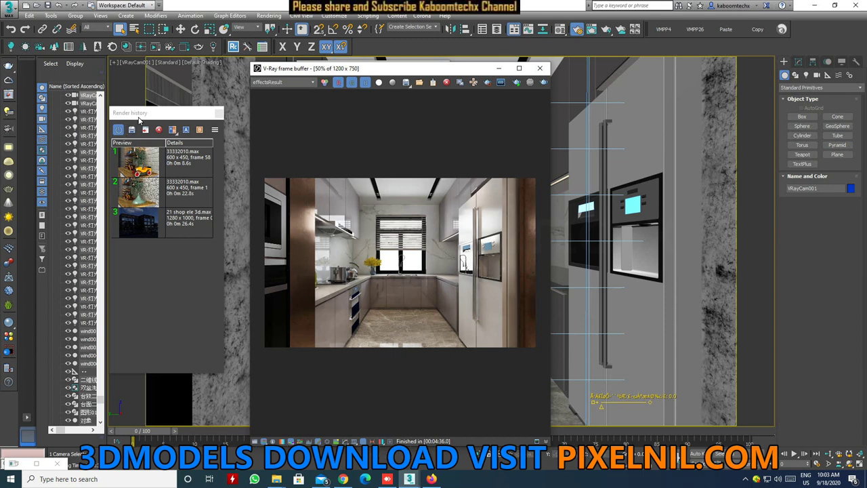
# Reposition the render history panel and re-render the kitchen from VRayCam001
pyautogui.moveTo(142, 116); pyautogui.dragTo(174, 77)
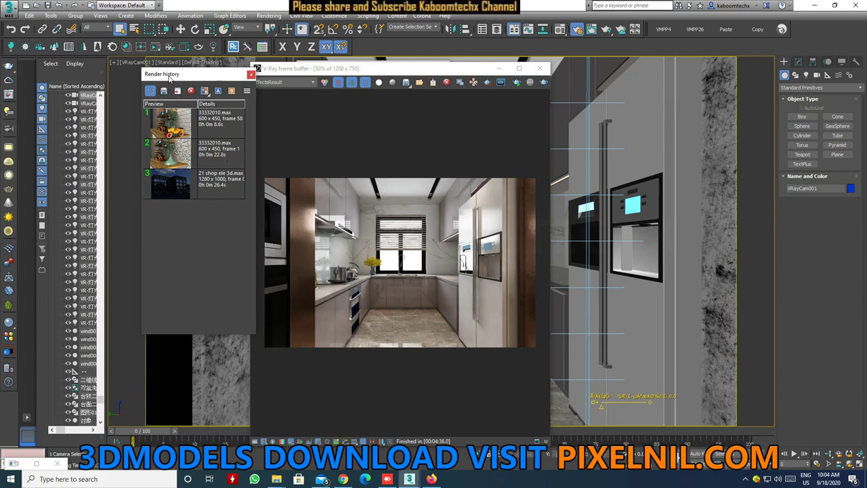
pyautogui.moveTo(169, 78); pyautogui.dragTo(162, 73)
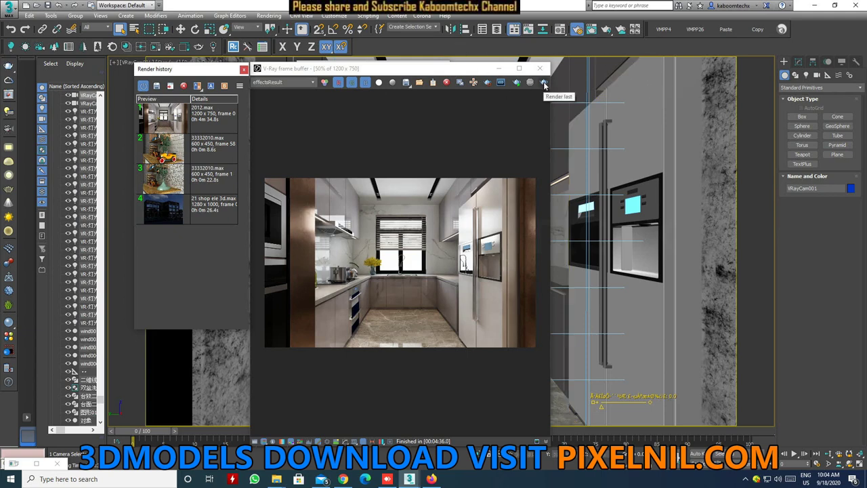
pyautogui.moveTo(143, 68); pyautogui.dragTo(129, 99)
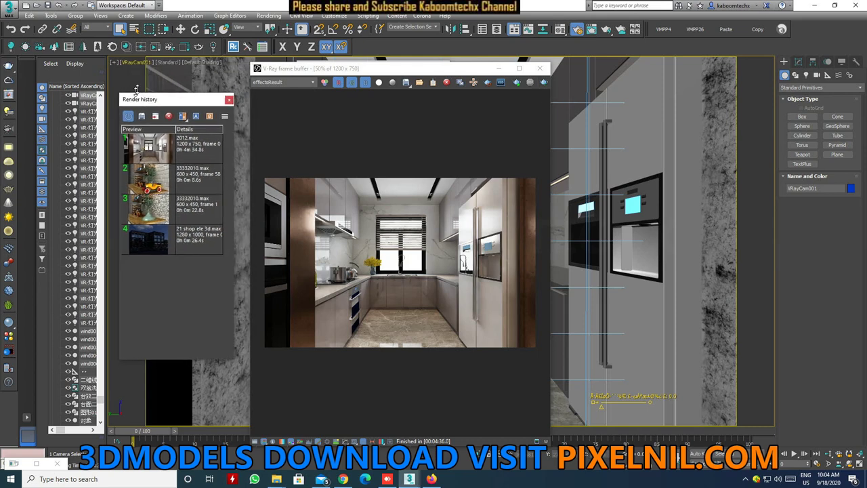
pyautogui.click(544, 82)
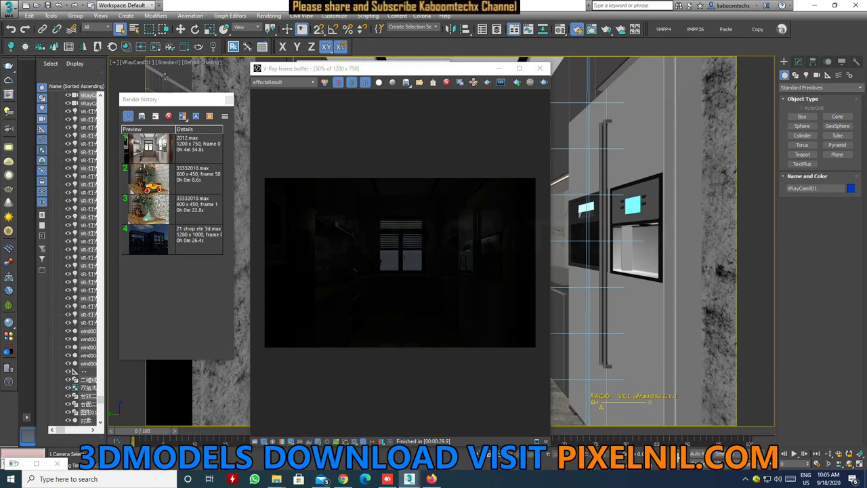
pyautogui.click(130, 63)
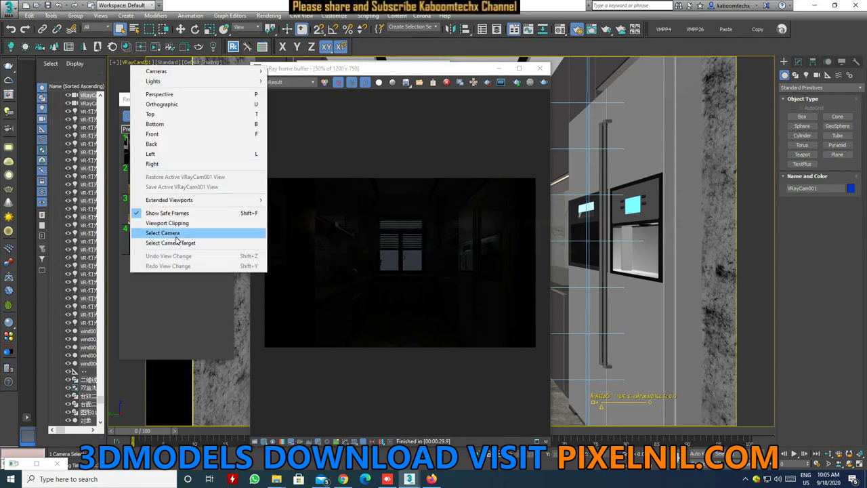
# Select VRayCam001 and uncheck Exposure in its Color & Exposure parameters
pyautogui.click(176, 234)
pyautogui.click(800, 63)
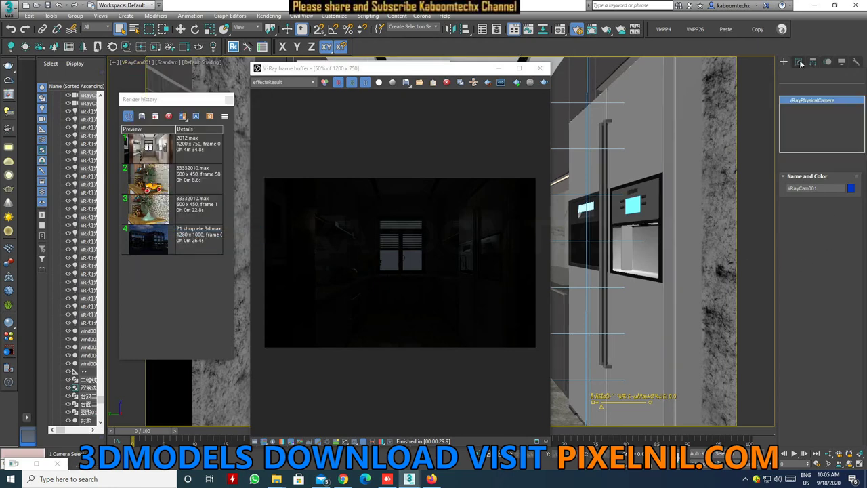
pyautogui.scroll(-3, 807, 324)
pyautogui.moveTo(806, 324); pyautogui.dragTo(806, 230)
pyautogui.scroll(-1, 807, 201)
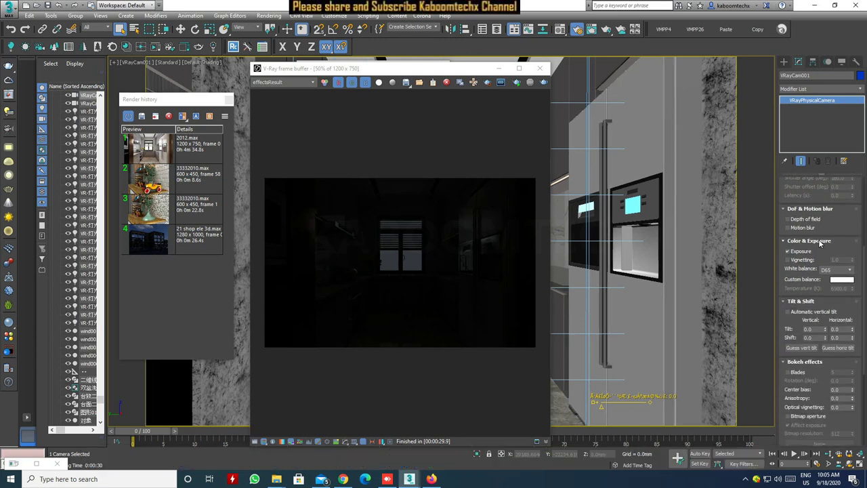
pyautogui.click(799, 251)
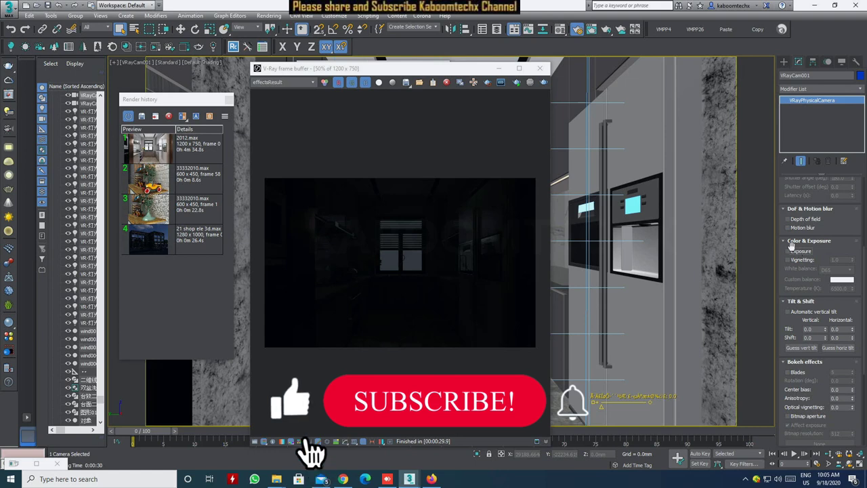
# Render VRayCam001 again with exposure off, producing a brightly lit kitchen
pyautogui.click(546, 83)
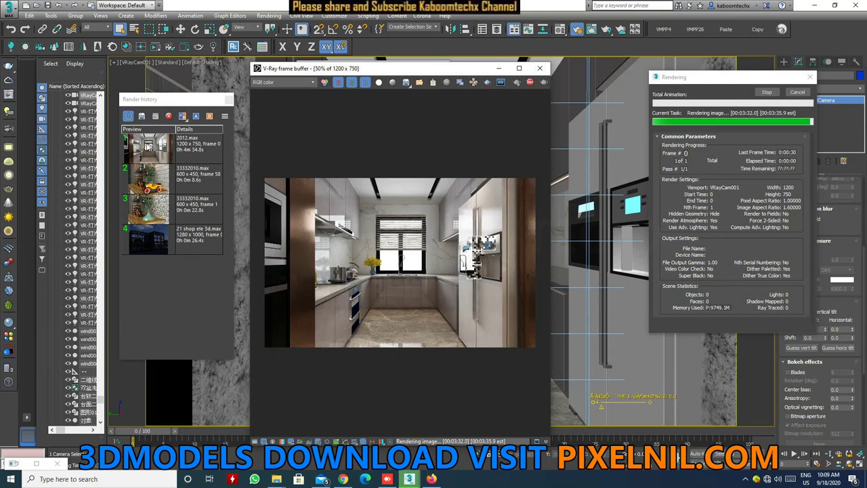
# A/B compare the earlier 2012.max render, panning across the fridge, centre and oven wall
pyautogui.click(198, 151)
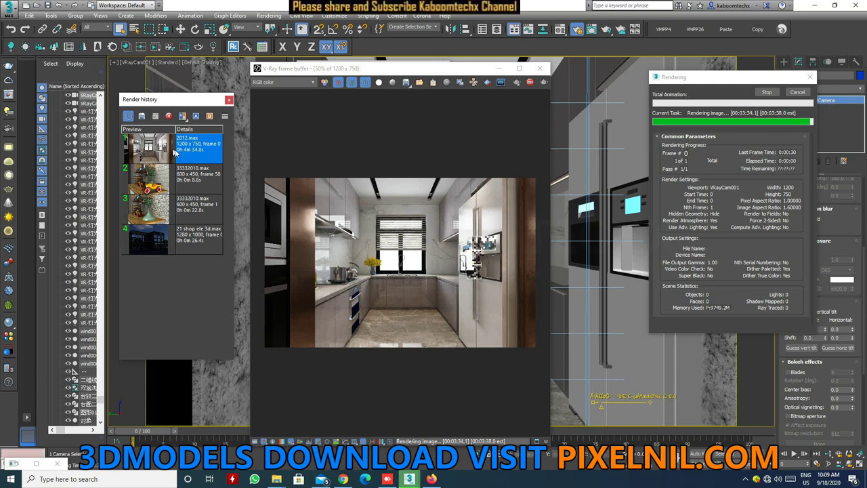
pyautogui.click(197, 118)
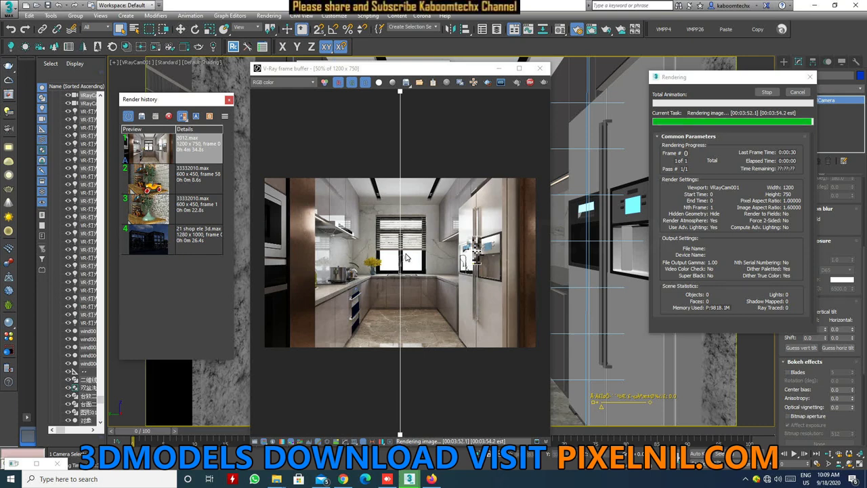
pyautogui.scroll(2, 427, 245)
pyautogui.moveTo(427, 245); pyautogui.dragTo(285, 247, button='middle')
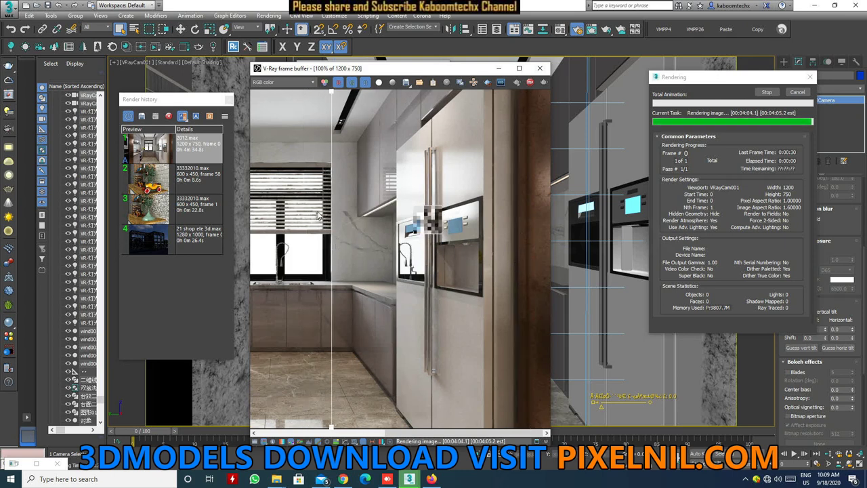
pyautogui.moveTo(352, 189); pyautogui.dragTo(475, 195, button='middle')
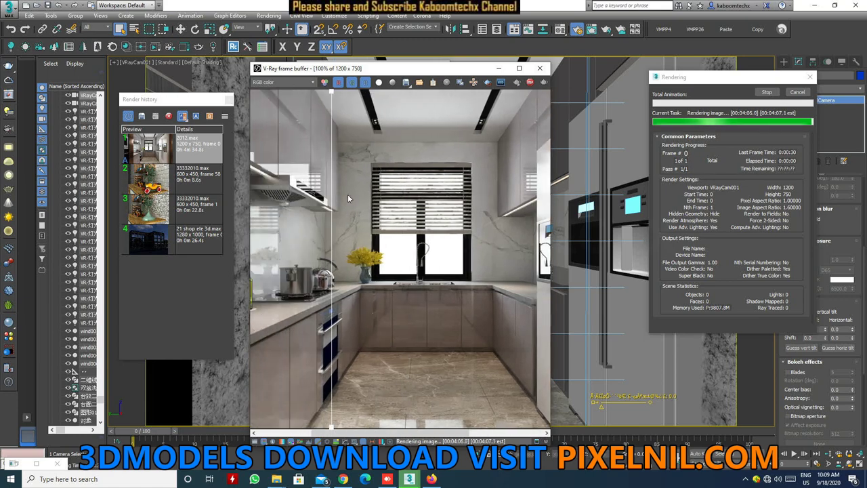
pyautogui.moveTo(348, 194); pyautogui.dragTo(454, 204, button='middle')
# Shift the A/B comparison divider back and forth and pan the finished render
pyautogui.moveTo(332, 210); pyautogui.dragTo(483, 237)
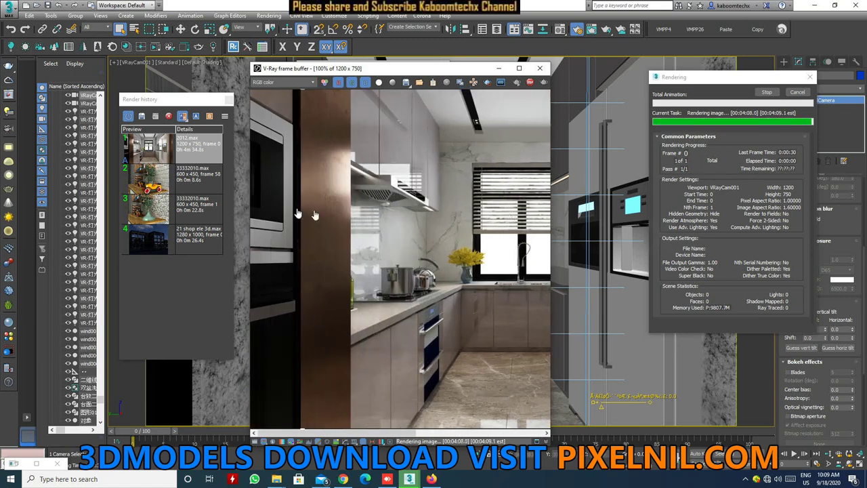
pyautogui.scroll(1, 483, 238)
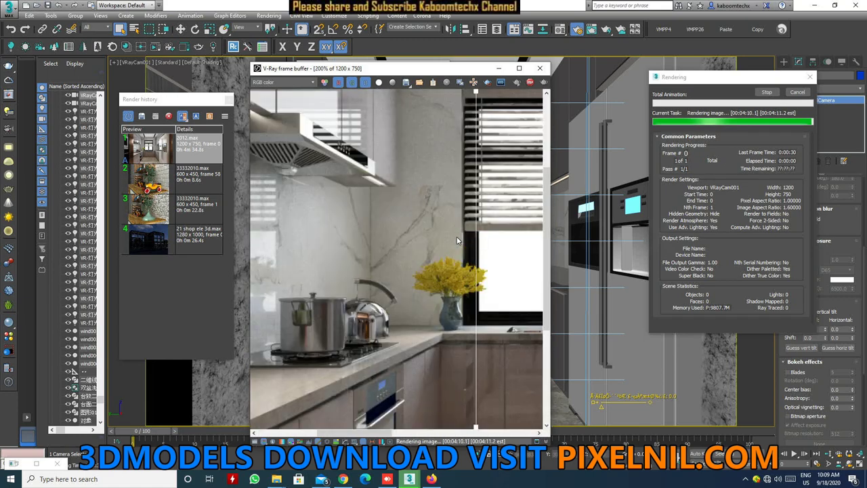
pyautogui.moveTo(477, 241)
pyautogui.mouseDown()
pyautogui.moveTo(310, 251)
pyautogui.moveTo(447, 261)
pyautogui.moveTo(305, 257)
pyautogui.moveTo(464, 265)
pyautogui.moveTo(276, 267)
pyautogui.moveTo(490, 271)
pyautogui.moveTo(387, 278)
pyautogui.moveTo(534, 263)
pyautogui.mouseUp()
pyautogui.scroll(-1, 389, 279)
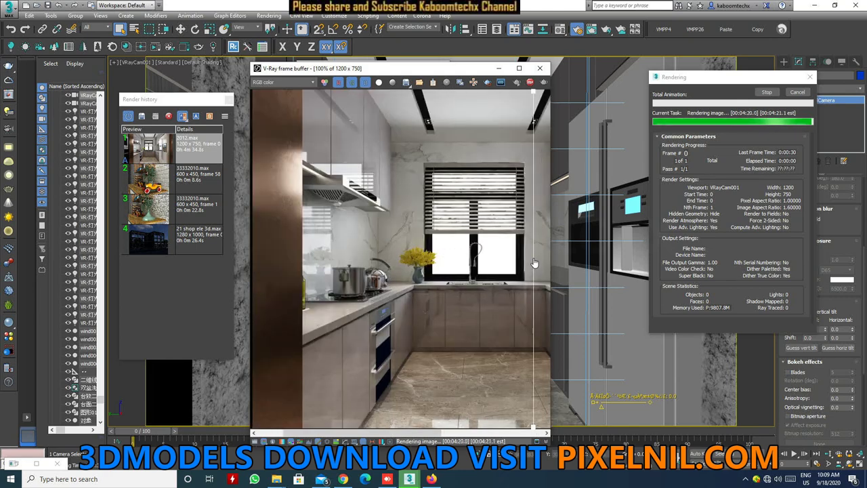
pyautogui.moveTo(534, 263); pyautogui.dragTo(504, 258, button='middle')
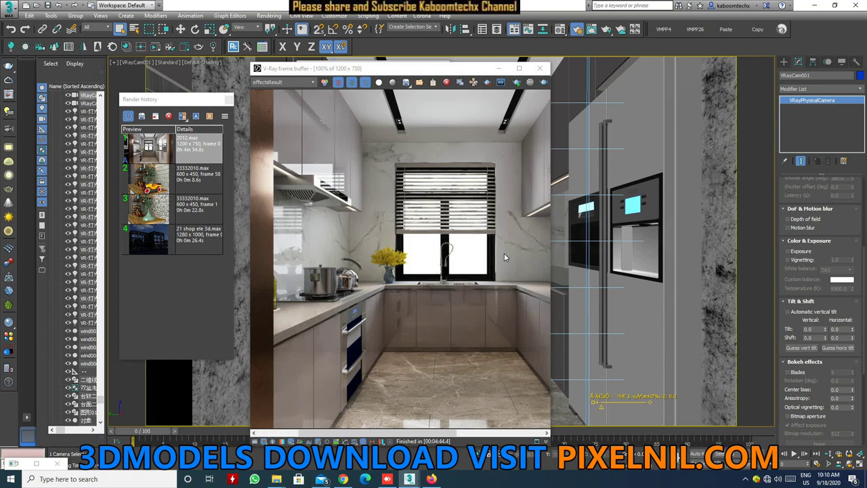
pyautogui.click(505, 258)
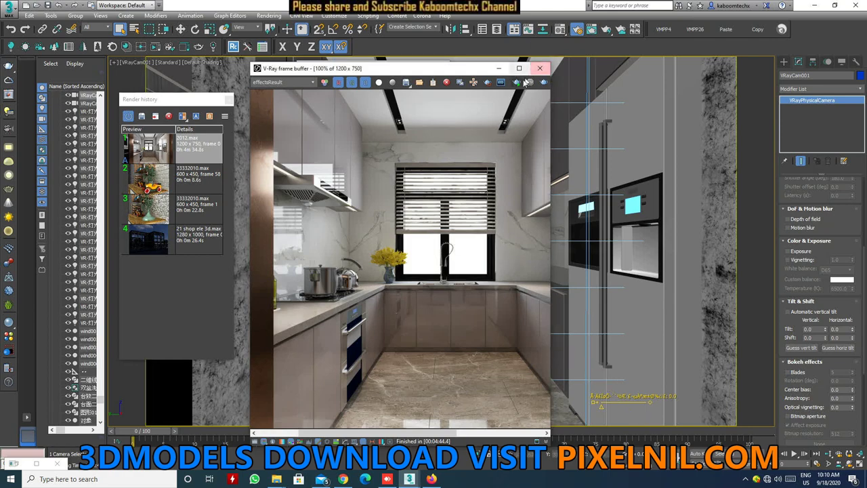
# Close the frame buffer and render history and look through Camera006
pyautogui.scroll(-2, 463, 192)
pyautogui.click(500, 67)
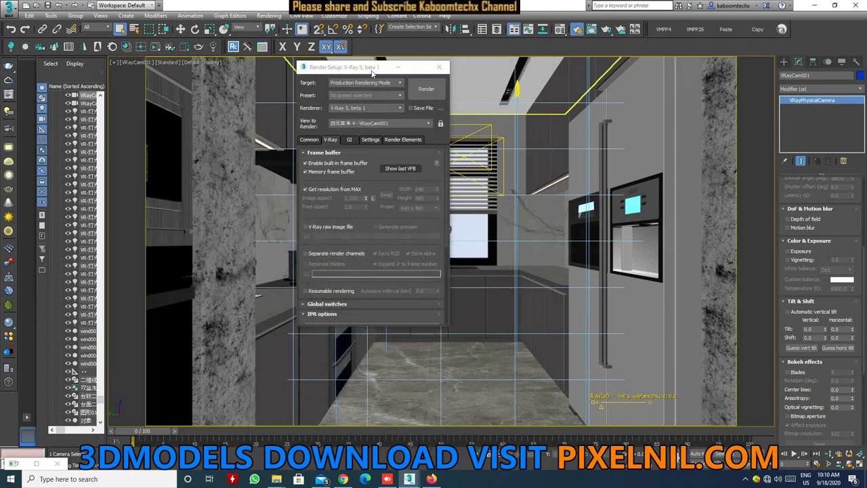
pyautogui.click(135, 62)
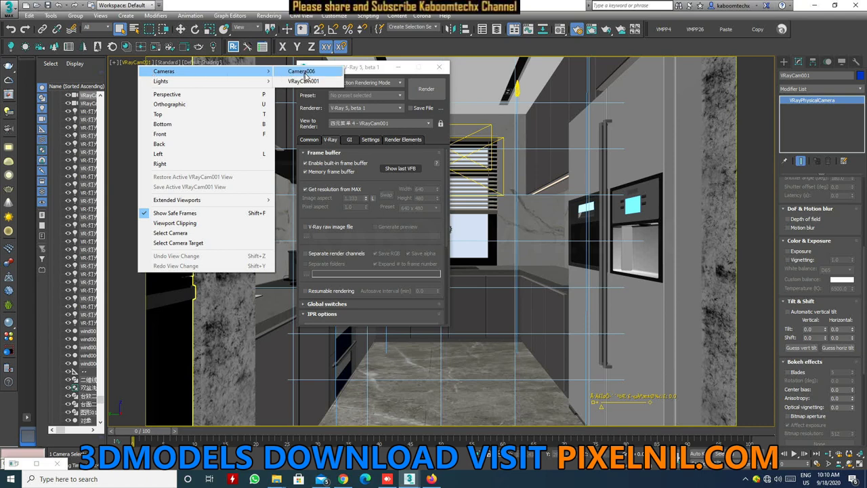
pyautogui.click(305, 72)
# Compare with the VRayCam001 view, then return to Camera006 and select it
pyautogui.click(133, 63)
pyautogui.moveTo(153, 81)
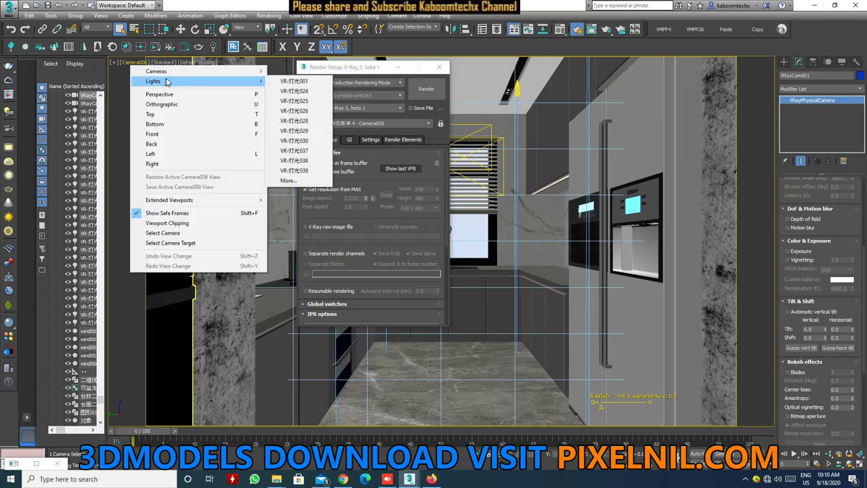
pyautogui.click(295, 81)
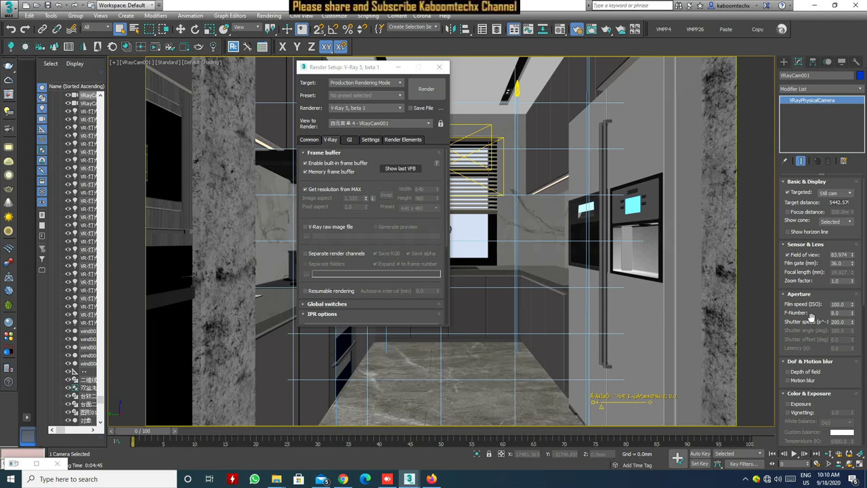
pyautogui.click(135, 64)
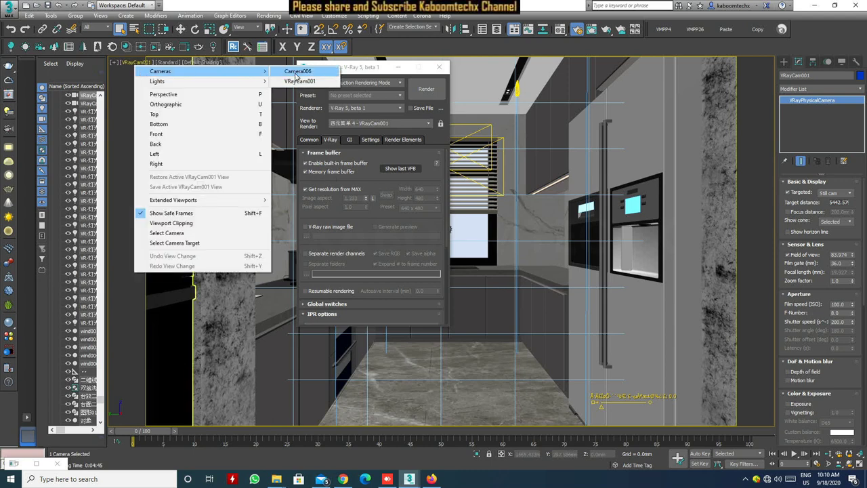
pyautogui.click(298, 71)
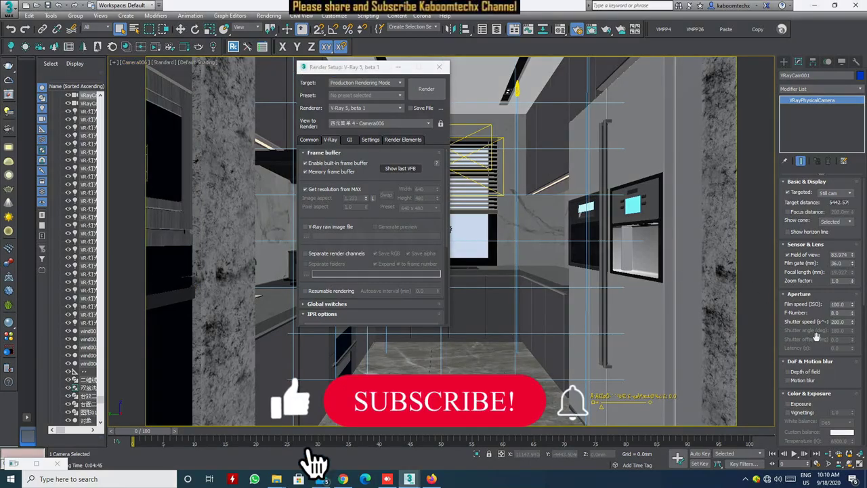
pyautogui.click(148, 65)
pyautogui.click(204, 231)
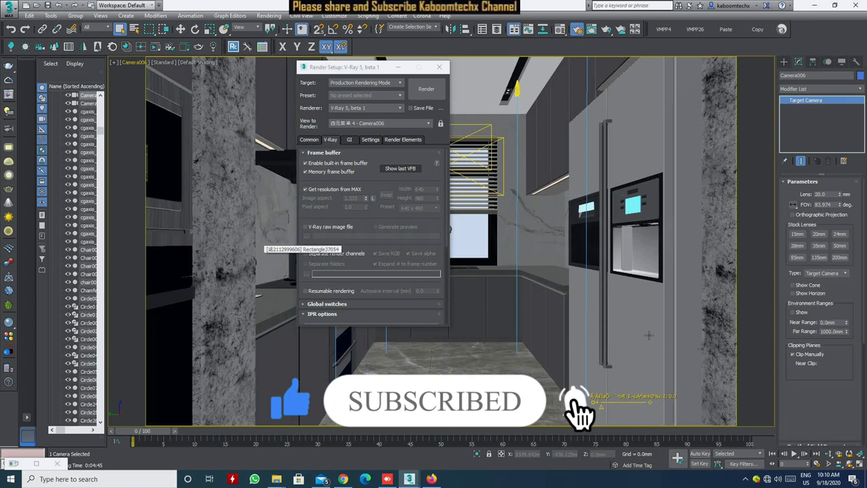
pyautogui.scroll(-2, 849, 240)
pyautogui.scroll(-3, 849, 241)
pyautogui.scroll(-1, 849, 241)
pyautogui.scroll(-1, 848, 271)
pyautogui.moveTo(852, 326); pyautogui.dragTo(859, 242)
pyautogui.moveTo(857, 206); pyautogui.dragTo(851, 300)
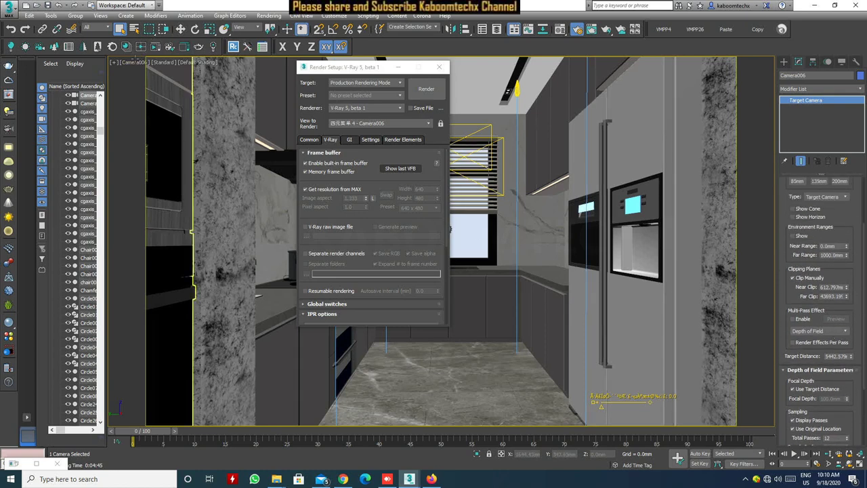
pyautogui.click(145, 64)
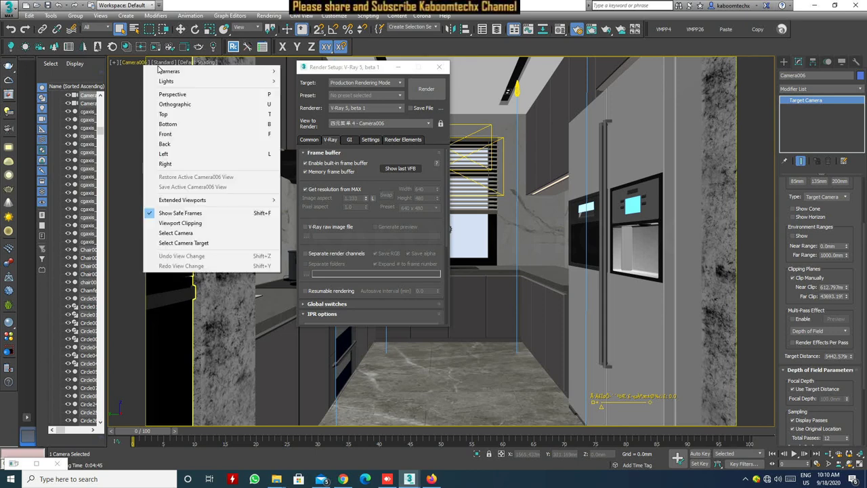
pyautogui.click(132, 89)
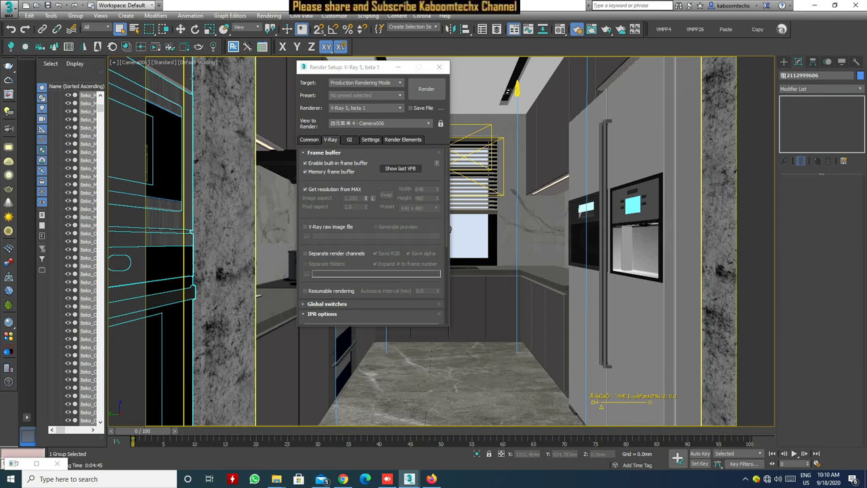
pyautogui.press('p')
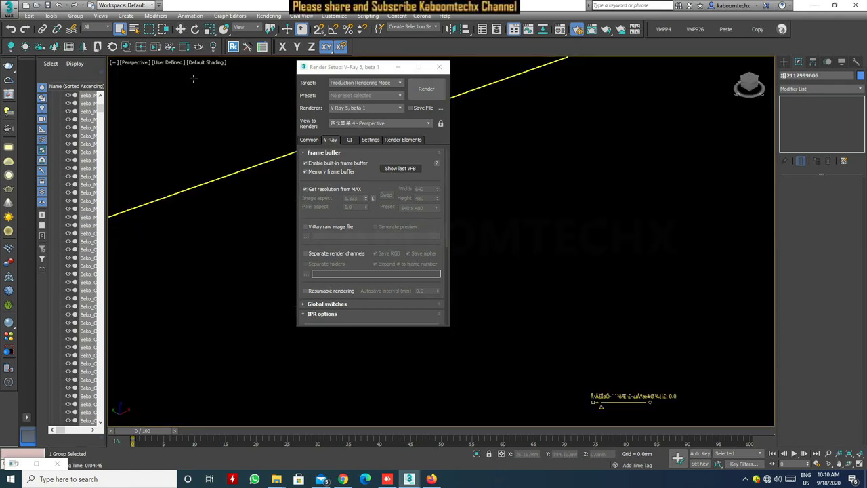
# Look through VRayCam001 and set the viewport to Standard shading
pyautogui.press('c')
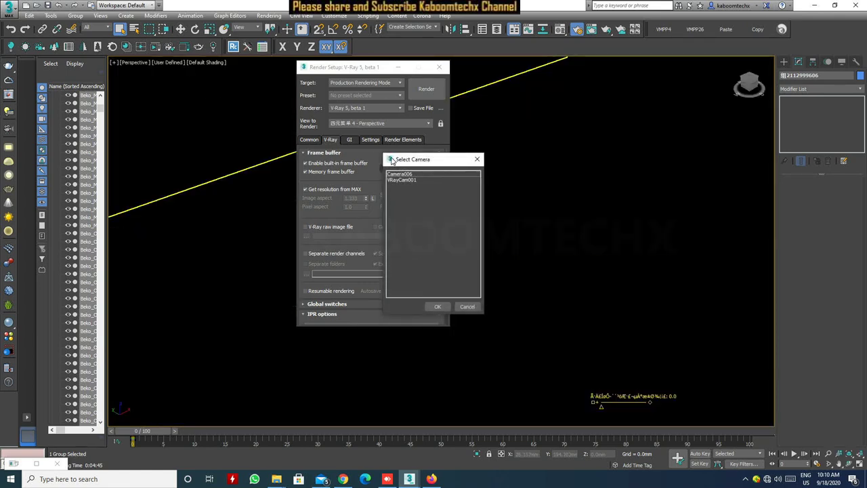
pyautogui.doubleClick(421, 182)
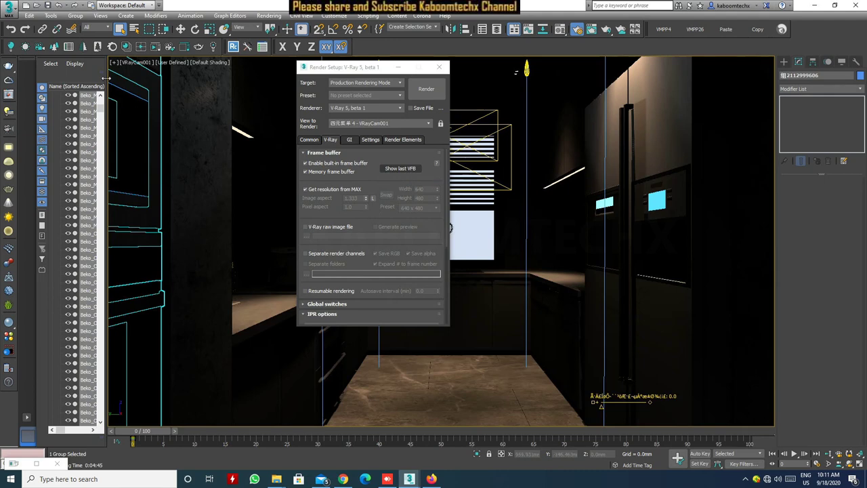
pyautogui.click(172, 63)
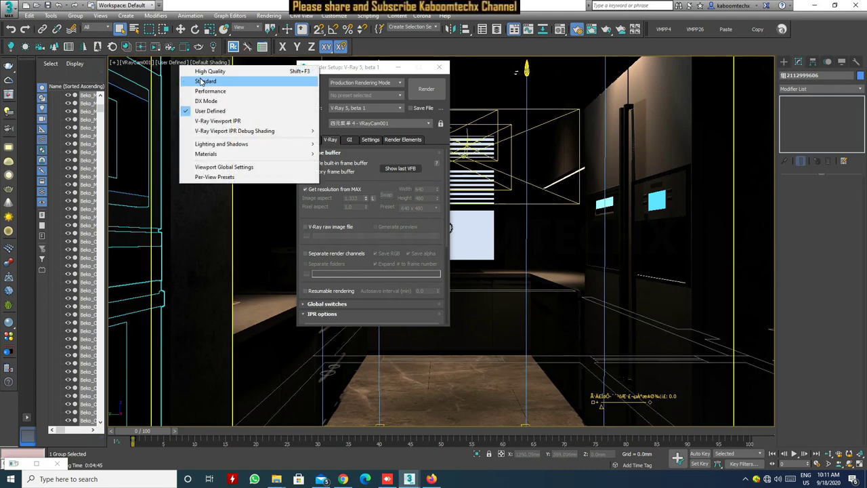
pyautogui.click(201, 80)
# Switch back to Camera006 and select it to show its Target Camera parameters
pyautogui.click(132, 63)
pyautogui.moveTo(153, 81)
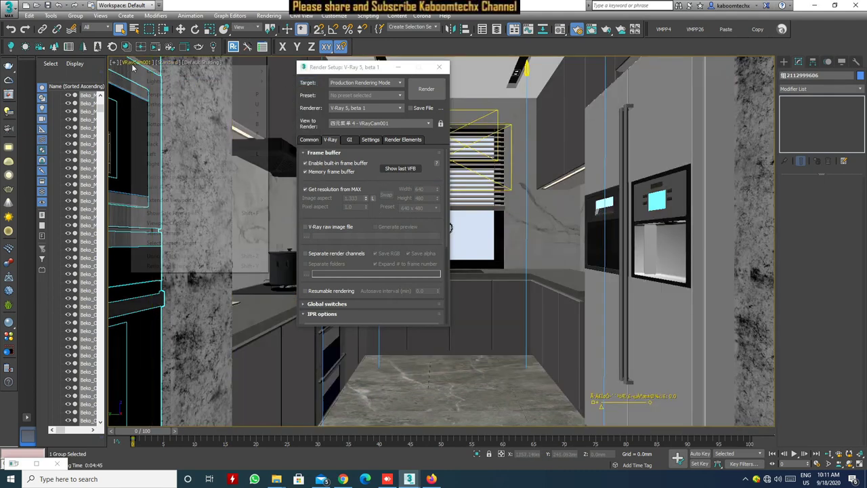
pyautogui.click(288, 71)
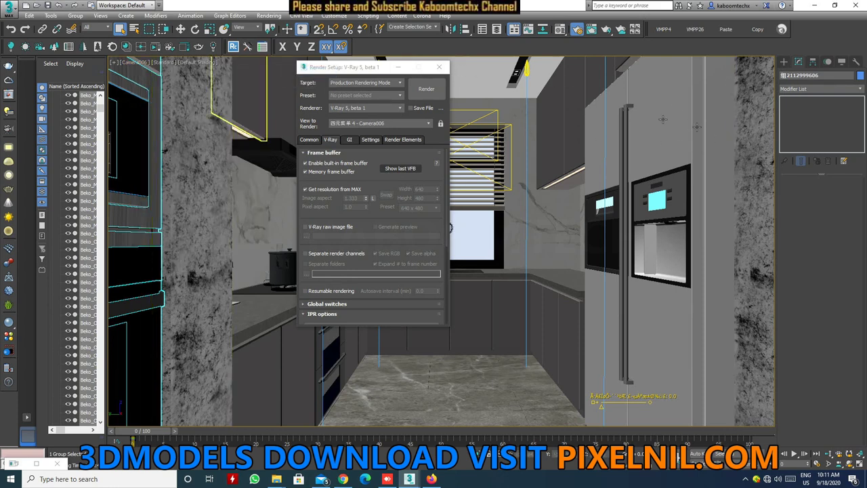
pyautogui.click(139, 63)
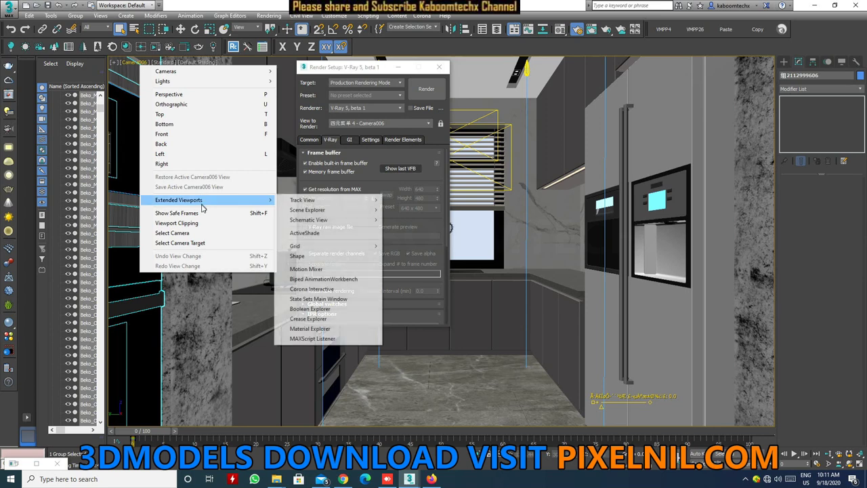
pyautogui.click(178, 232)
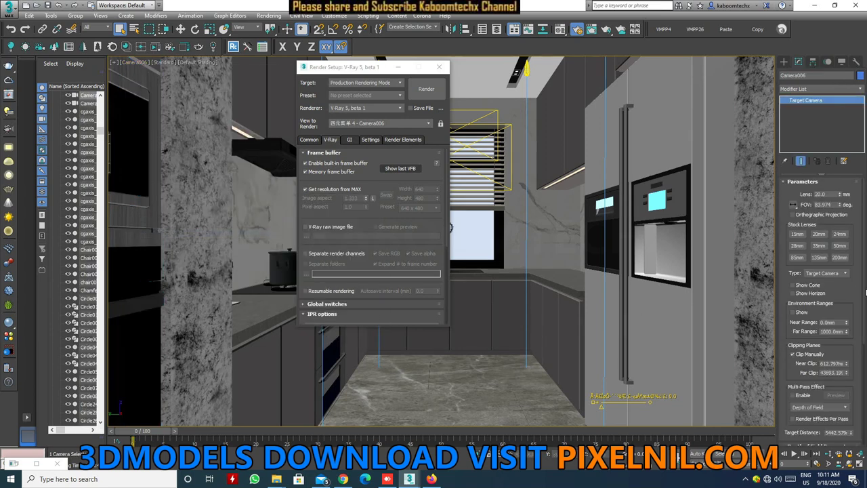
# Adjust the command panel and select a group of line objects in the Camera006 view
pyautogui.moveTo(834, 283)
pyautogui.mouseDown()
pyautogui.moveTo(859, 175)
pyautogui.moveTo(859, 119)
pyautogui.mouseUp()
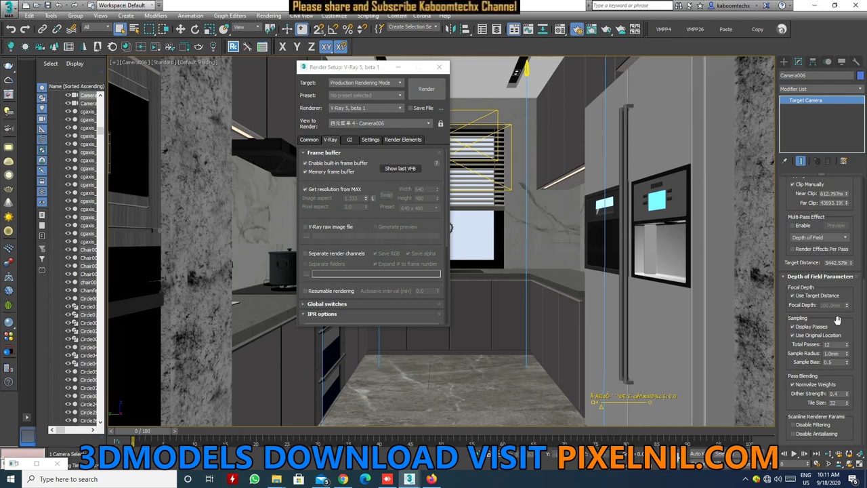
pyautogui.click(195, 156)
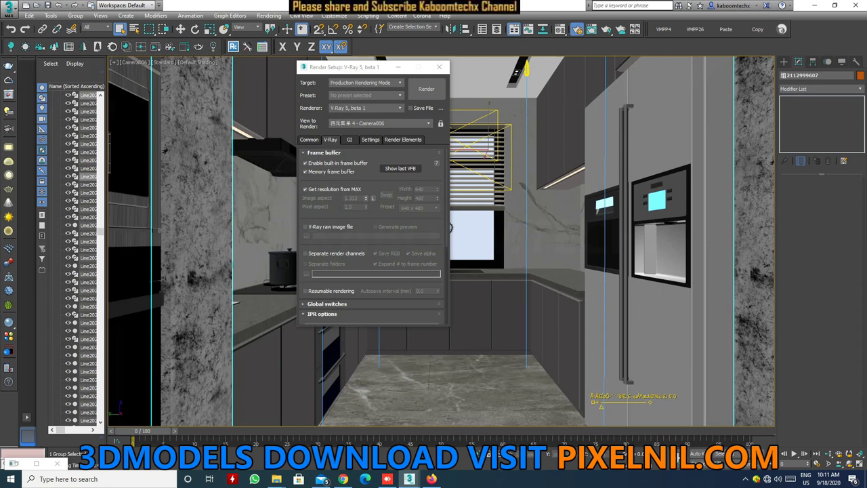
pyautogui.click(140, 64)
pyautogui.moveTo(165, 71)
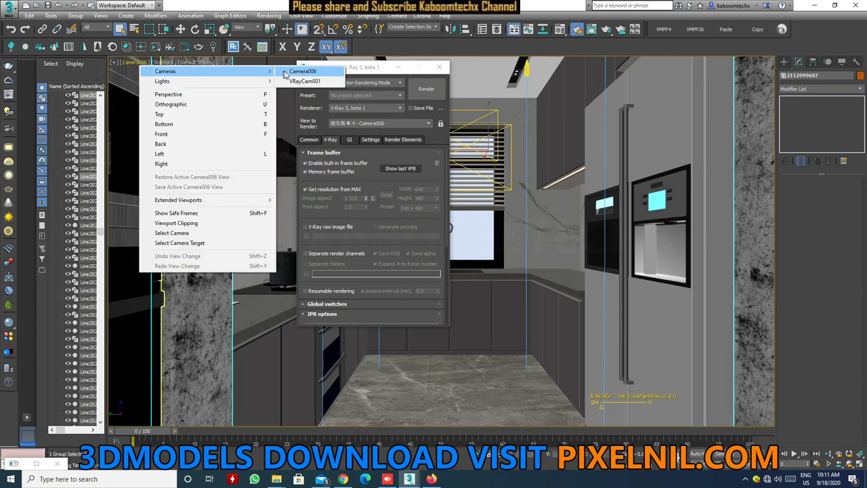
# Look through Camera006, then create PhysCamera001 from a perspective view matching it
pyautogui.click(306, 71)
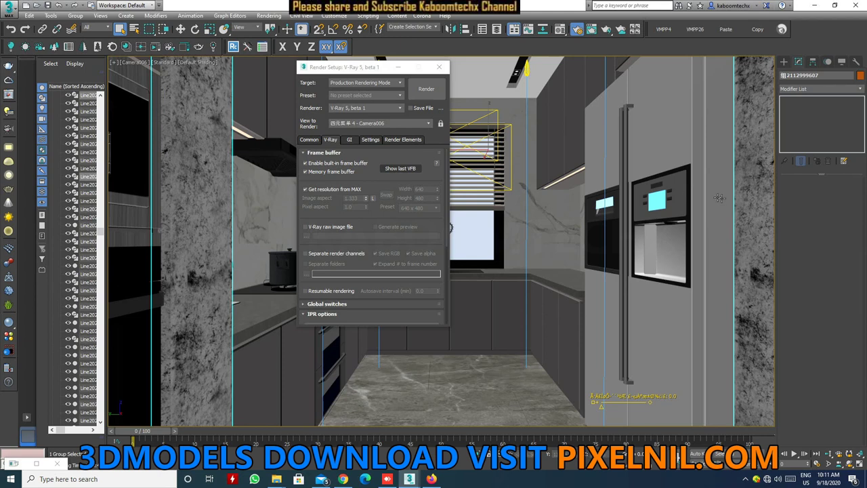
pyautogui.click(175, 91)
pyautogui.click(248, 140)
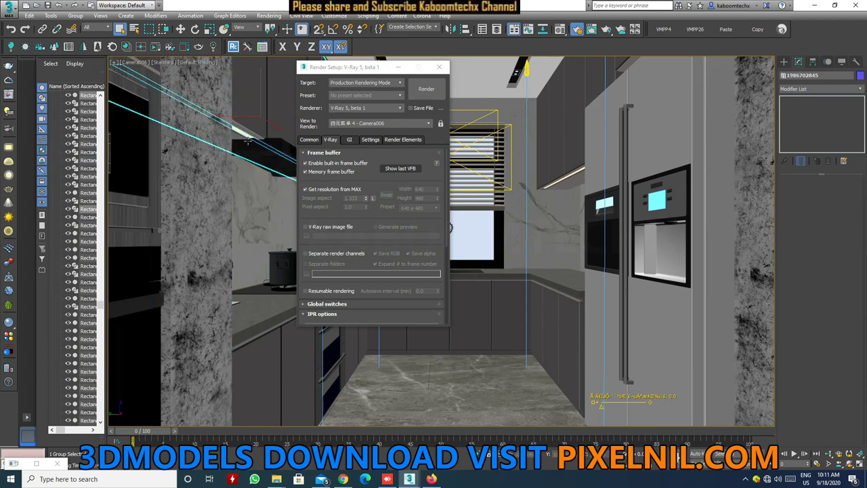
pyautogui.press('p')
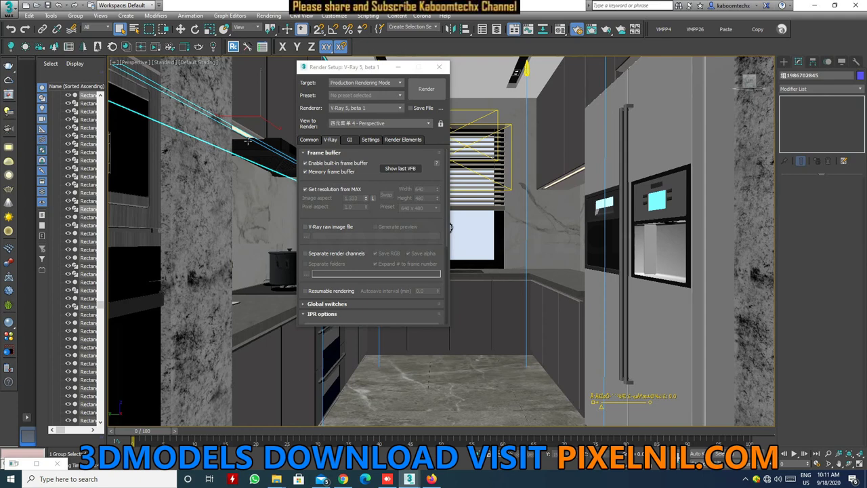
pyautogui.hotkey('ctrl', 'c')
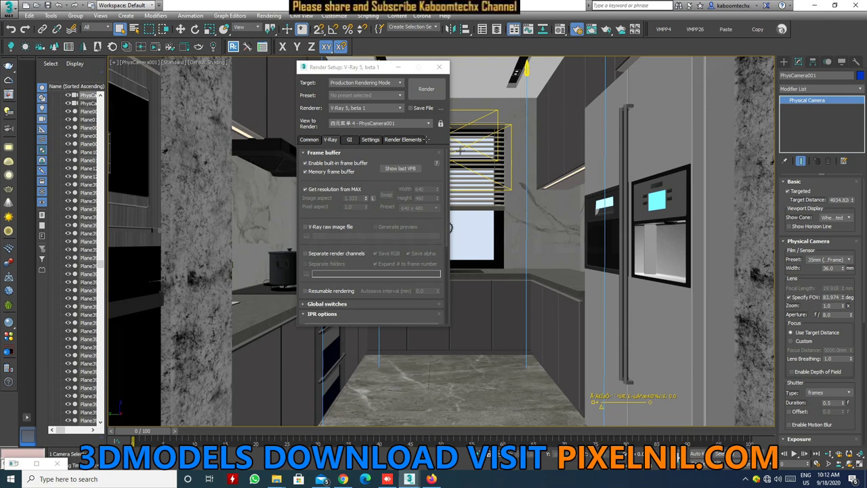
# Look through VRayCam001 and scroll the camera parameters to check the available shutter units
pyautogui.click(140, 64)
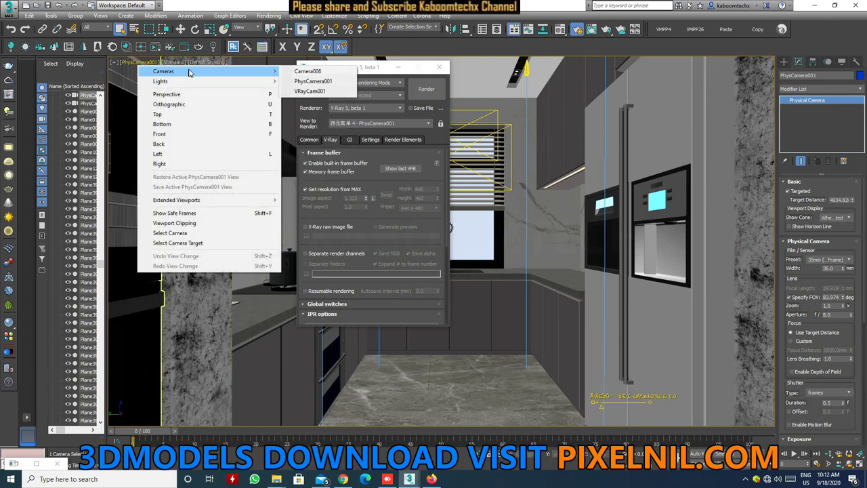
pyautogui.moveTo(203, 71)
pyautogui.click(319, 92)
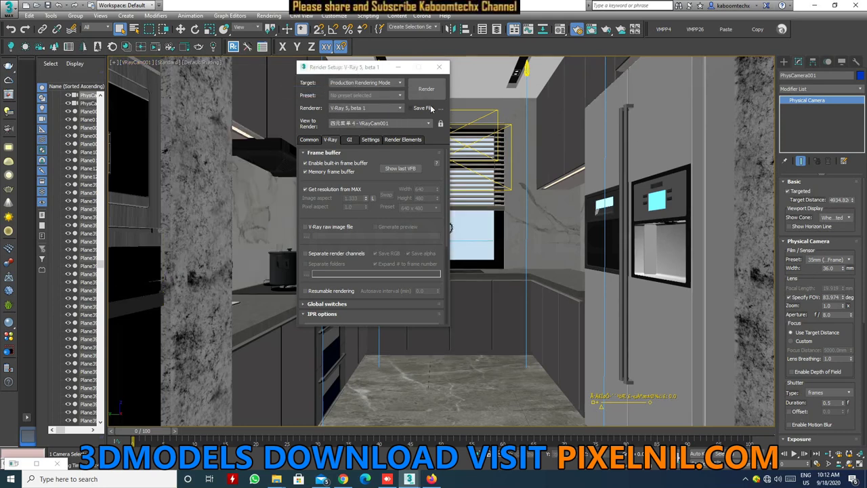
pyautogui.moveTo(847, 324); pyautogui.dragTo(832, 257)
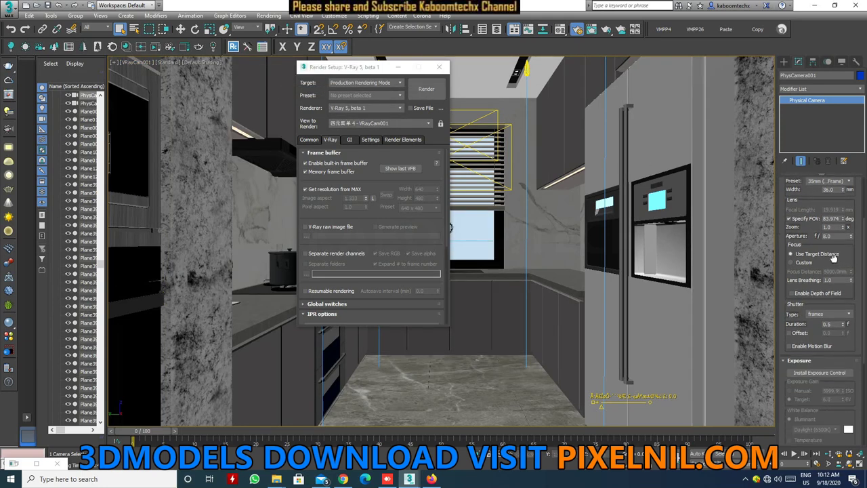
pyautogui.moveTo(832, 256)
pyautogui.mouseDown()
pyautogui.moveTo(842, 327)
pyautogui.moveTo(812, 278)
pyautogui.mouseUp()
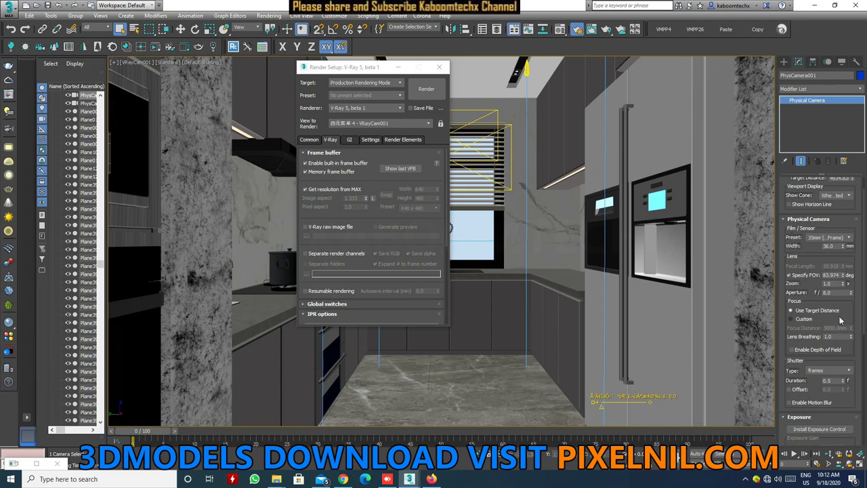
pyautogui.moveTo(859, 295)
pyautogui.mouseDown()
pyautogui.moveTo(858, 180)
pyautogui.moveTo(846, 203)
pyautogui.mouseUp()
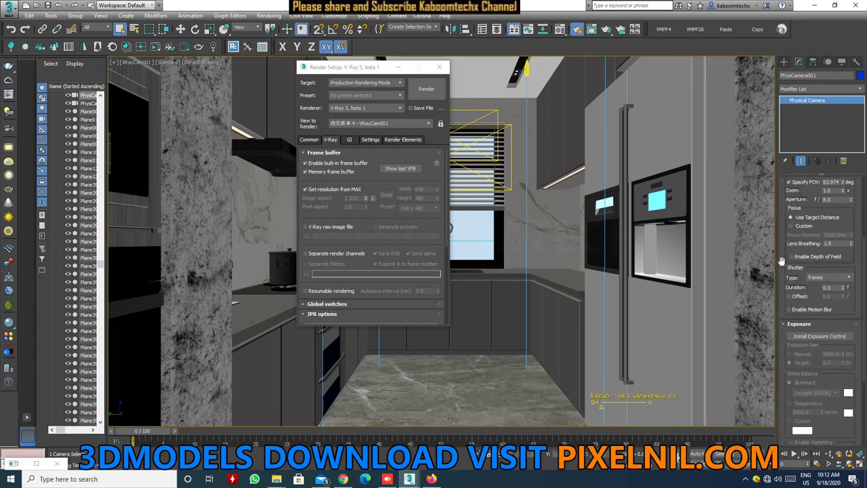
pyautogui.click(840, 278)
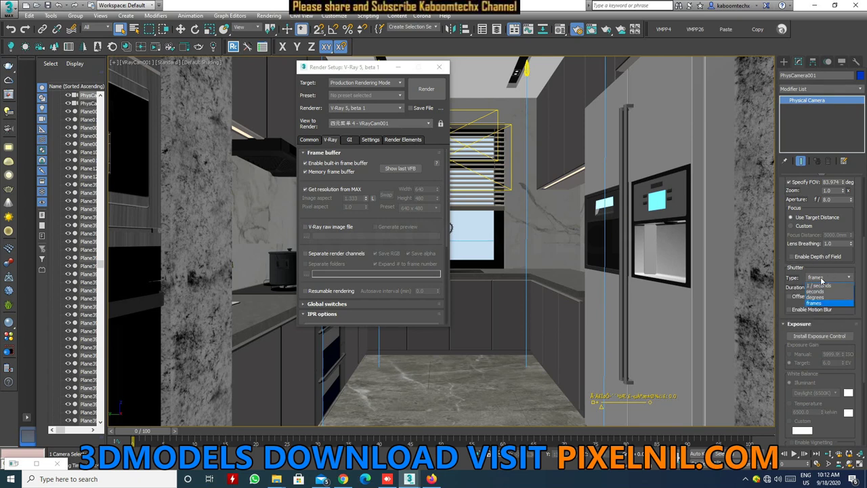
pyautogui.click(822, 281)
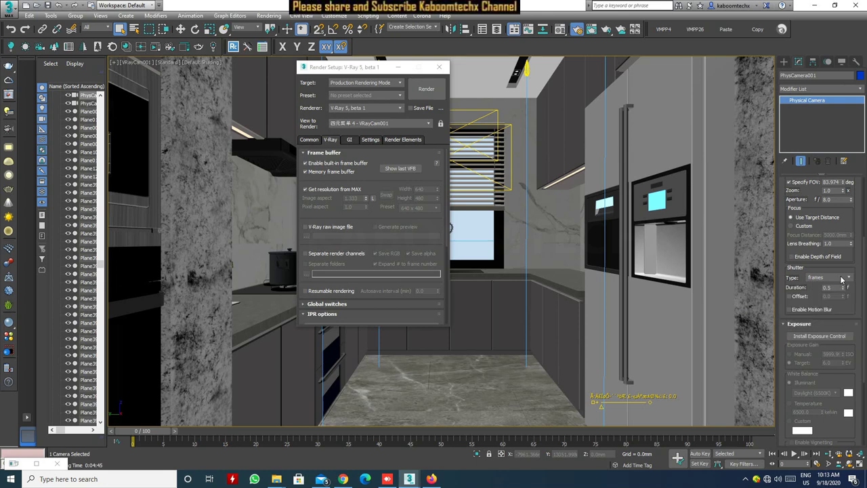
pyautogui.moveTo(842, 310); pyautogui.dragTo(841, 396)
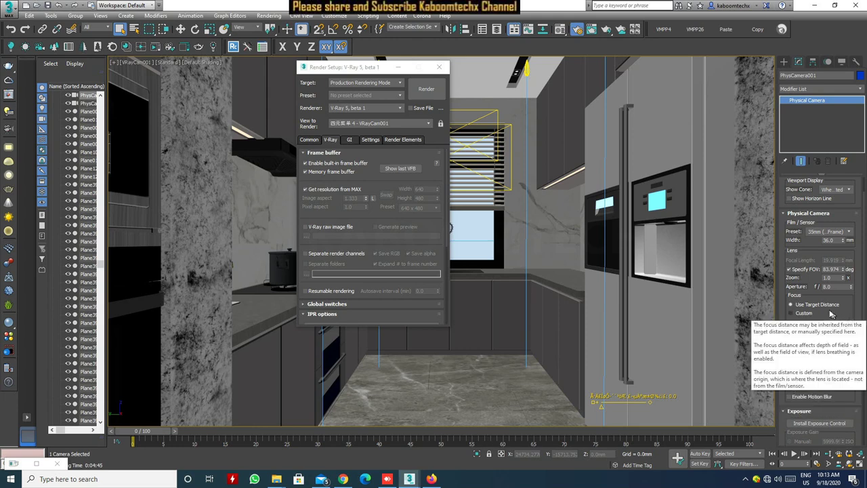
pyautogui.scroll(-3, 841, 299)
pyautogui.scroll(-2, 841, 299)
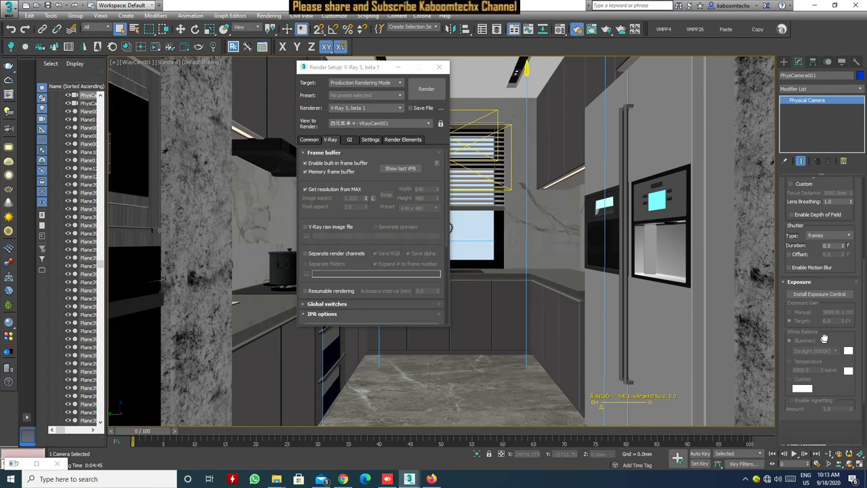
pyautogui.scroll(-1, 823, 347)
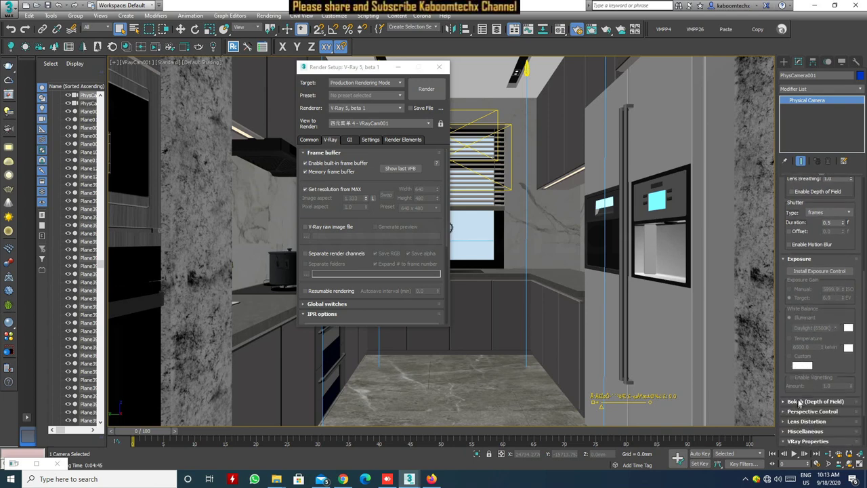
pyautogui.scroll(-2, 822, 384)
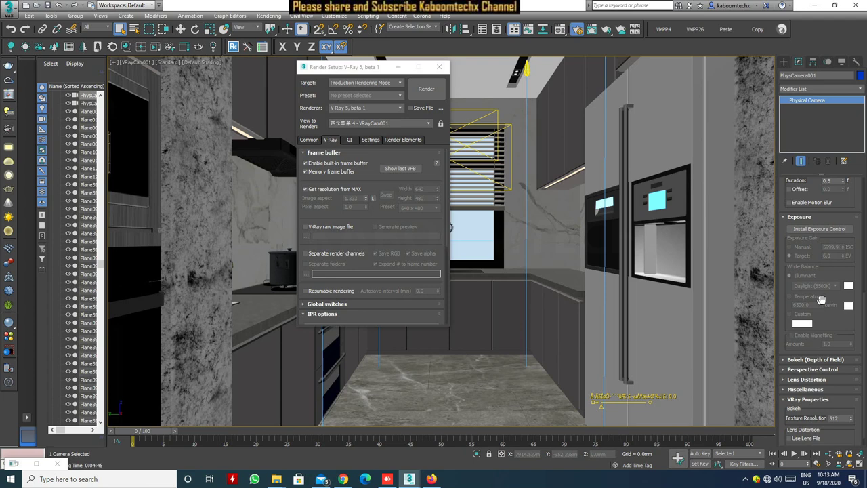
pyautogui.moveTo(848, 274); pyautogui.dragTo(845, 355)
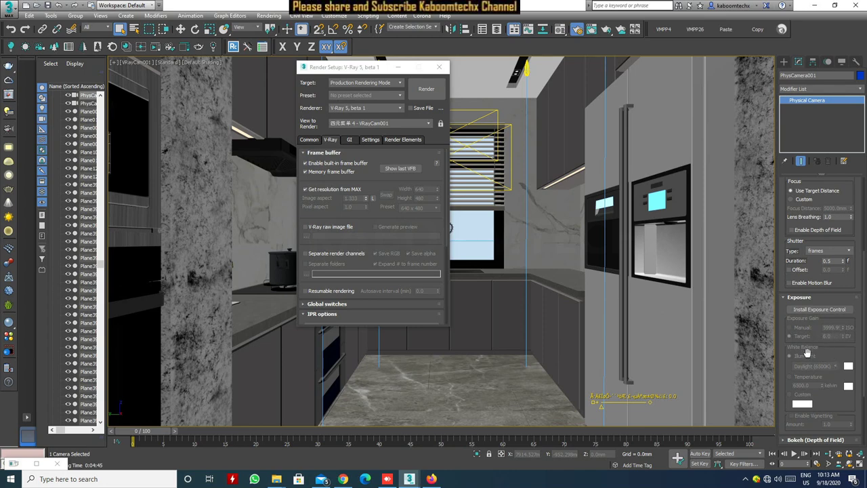
# Select VRayCam001 and scroll its rollouts to review ISO 100, f/8.0 and shutter speed 200
pyautogui.click(144, 63)
pyautogui.click(178, 233)
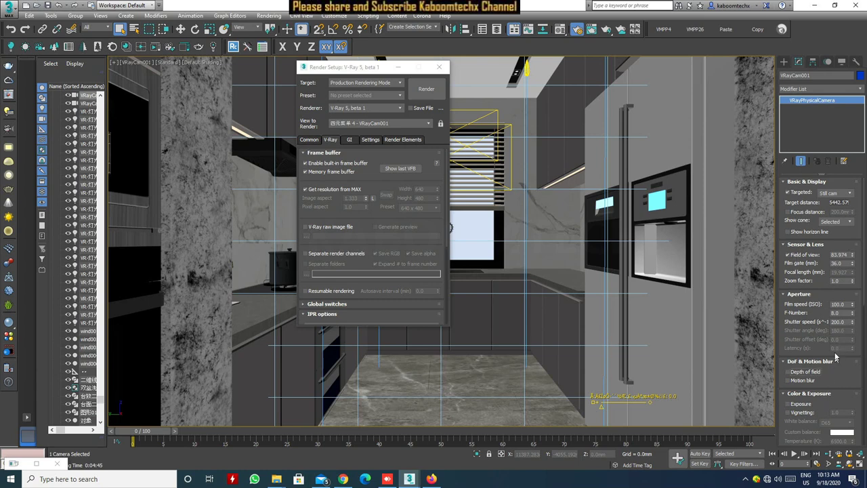
pyautogui.scroll(-1, 840, 365)
pyautogui.scroll(-5, 841, 364)
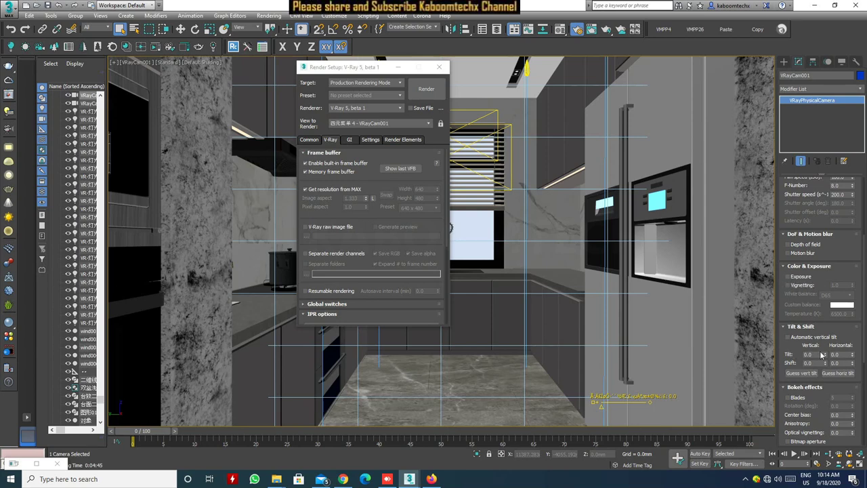
pyautogui.moveTo(854, 339)
pyautogui.mouseDown()
pyautogui.moveTo(853, 230)
pyautogui.moveTo(846, 364)
pyautogui.mouseUp()
pyautogui.moveTo(853, 266); pyautogui.dragTo(852, 251)
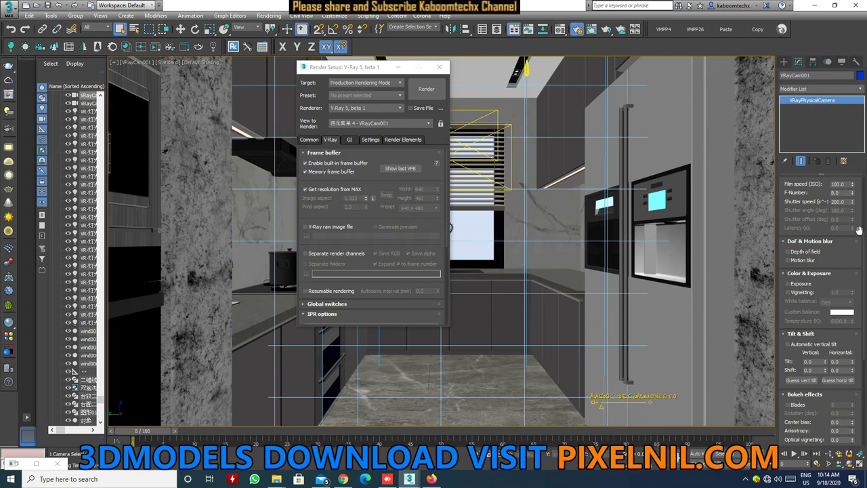
pyautogui.moveTo(812, 201); pyautogui.dragTo(807, 252)
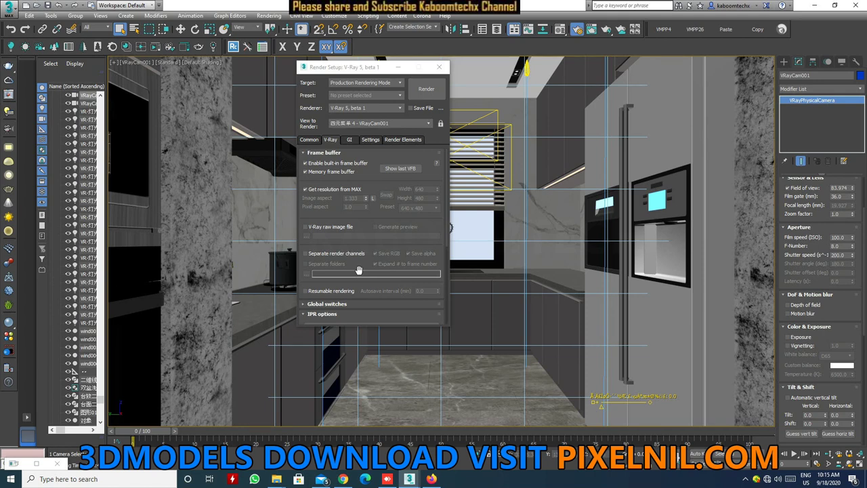
pyautogui.click(139, 62)
pyautogui.moveTo(162, 71)
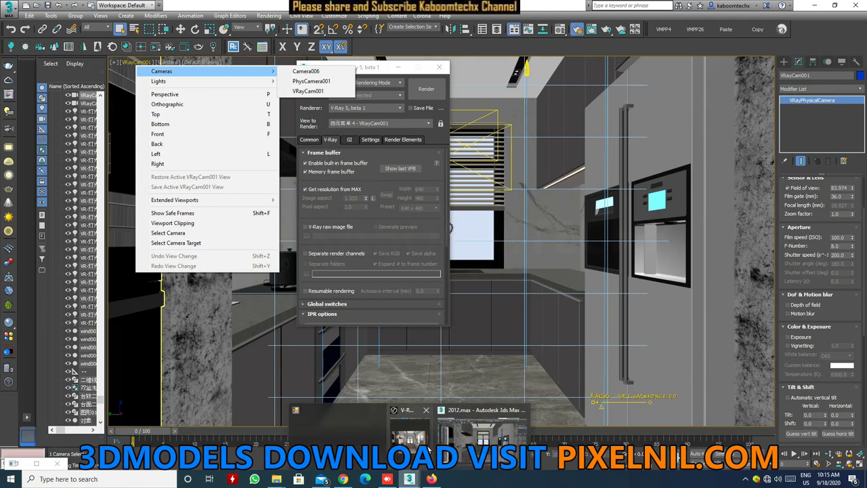
# Bring the V-Ray frame buffer with the kitchen render and its render history to the front
pyautogui.click(403, 442)
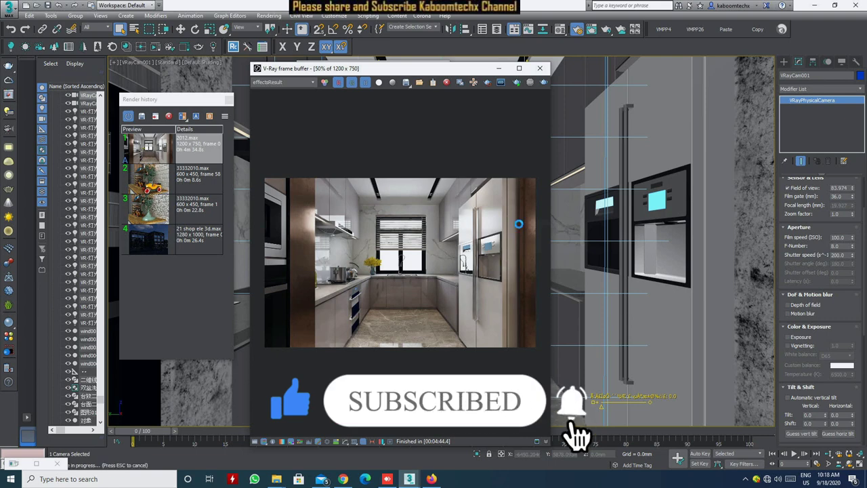
# Render the kitchen through VRayCam001 again with Shift+Q
pyautogui.hotkey('shift', 'q')
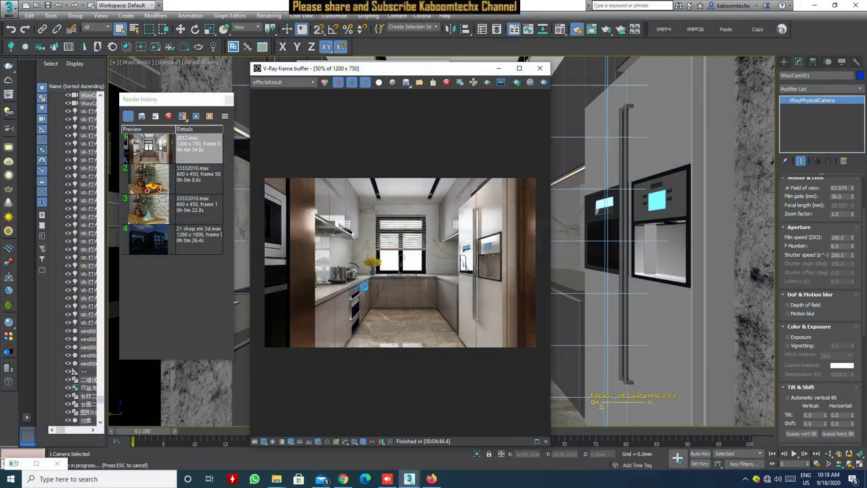